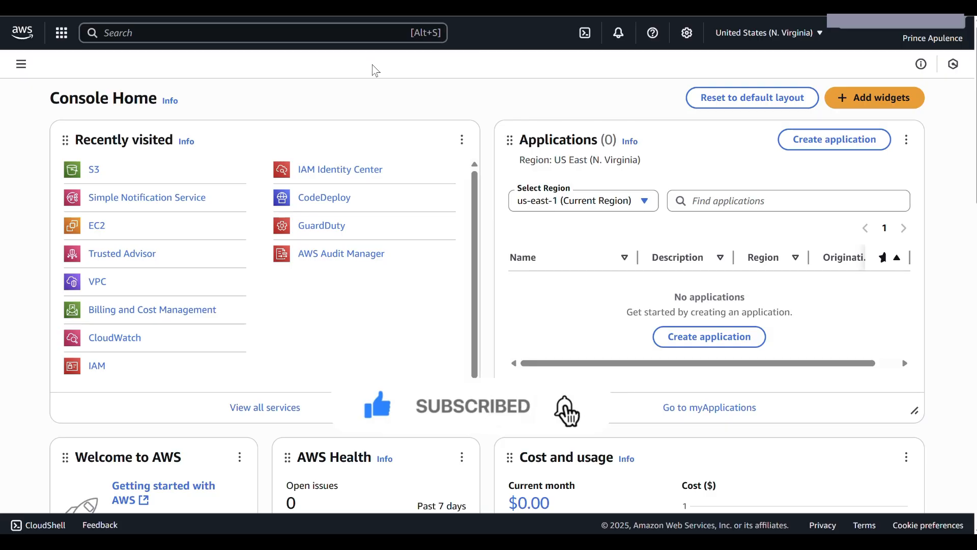
# Search the console for "sns", open Simple Notification Service and go to its topic creation form
pyautogui.click(365, 35)
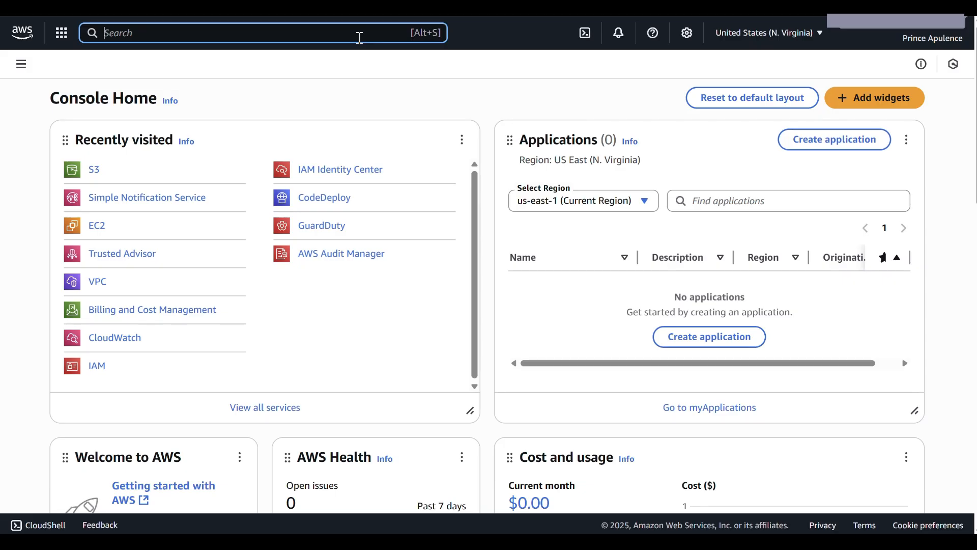
pyautogui.write('sns')
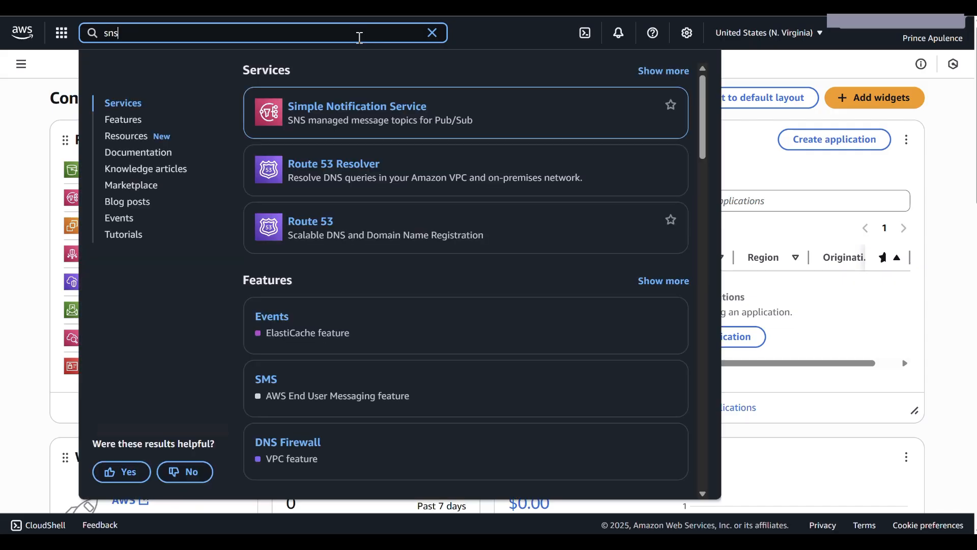
pyautogui.click(365, 117)
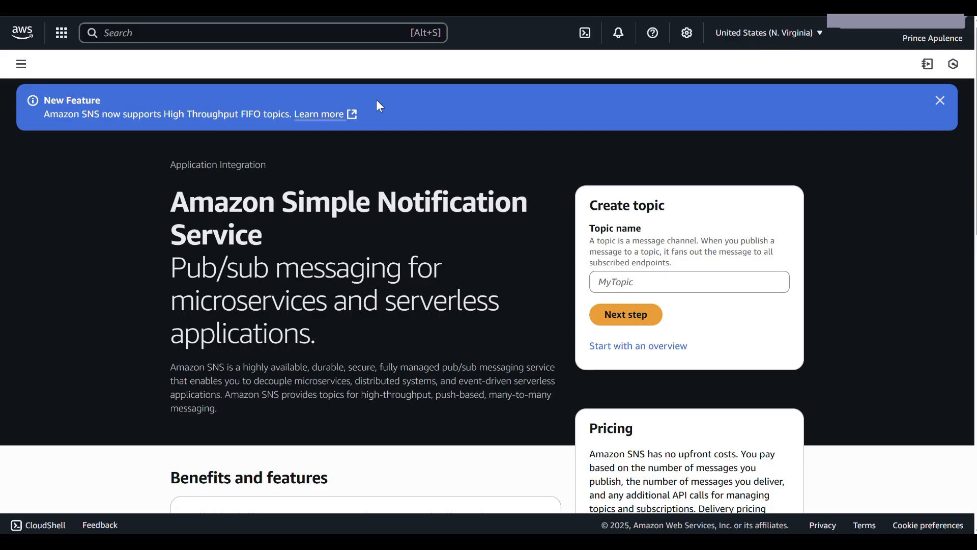
pyautogui.click(613, 329)
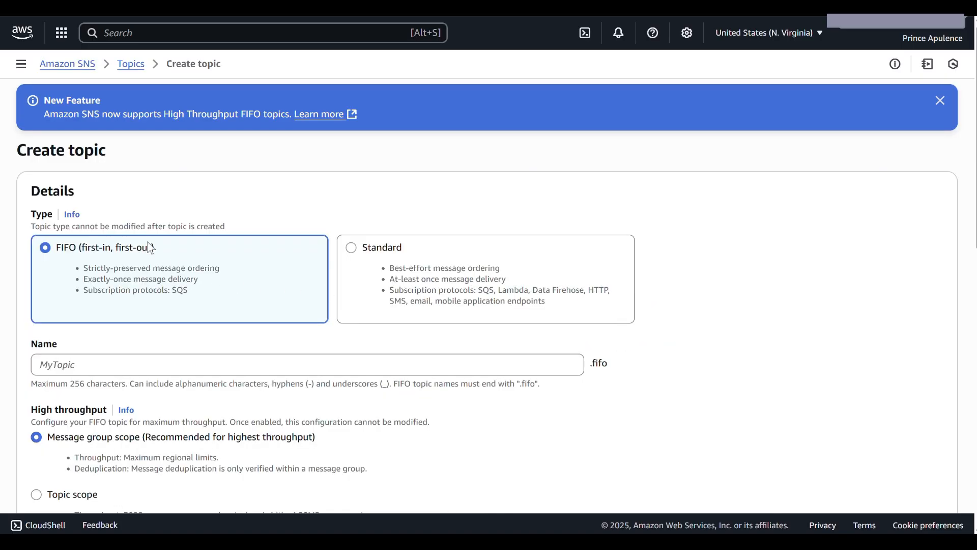
# Create a Standard topic named kingsoTopic, leaving the optional settings at their defaults
pyautogui.click(356, 257)
pyautogui.scroll(-3, 308, 227)
pyautogui.click(309, 229)
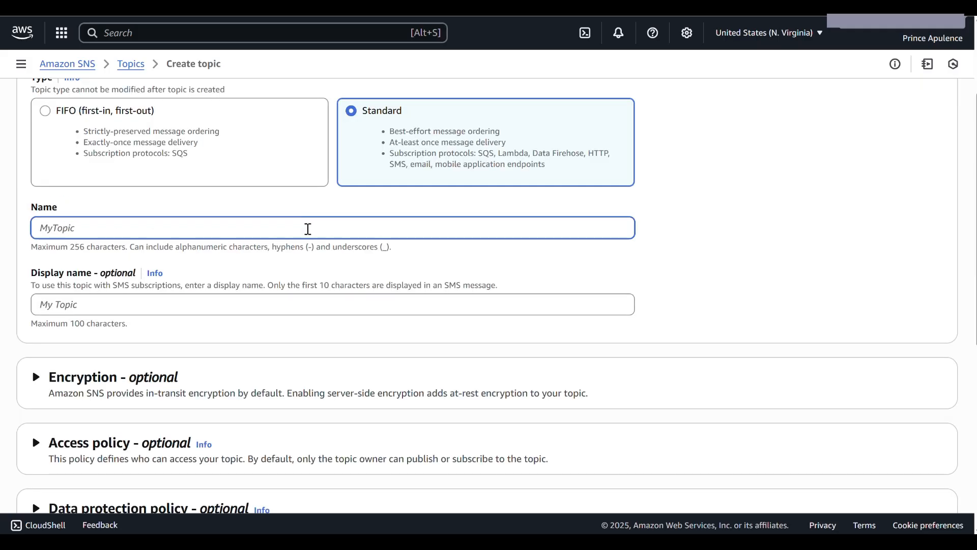
pyautogui.write('kingsoTopic')
pyautogui.scroll(-1, 284, 307)
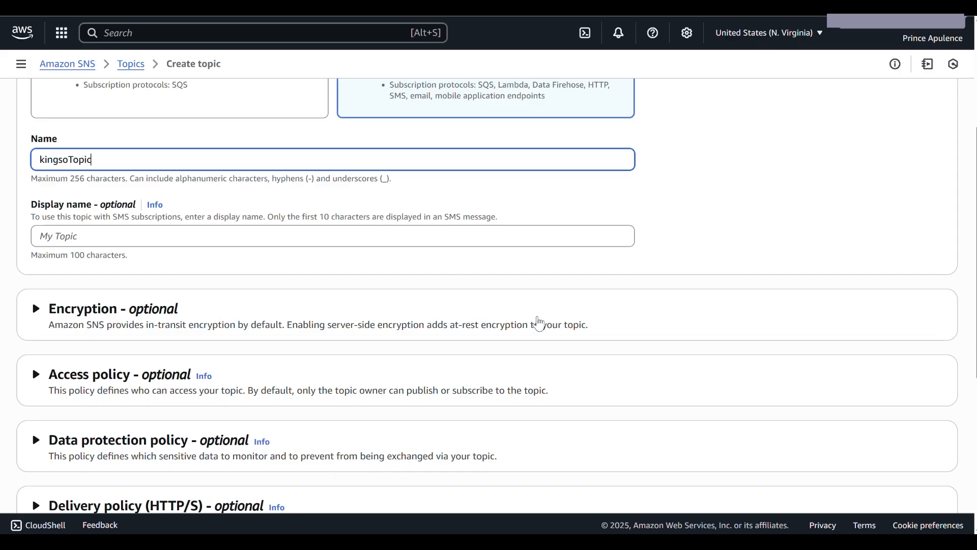
pyautogui.scroll(-1, 654, 351)
pyautogui.scroll(-4, 654, 350)
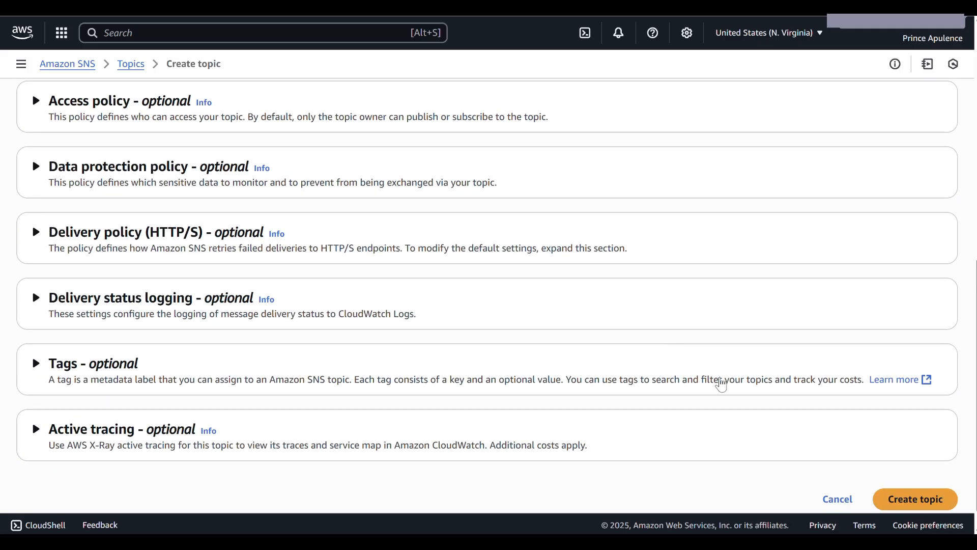
pyautogui.click(890, 498)
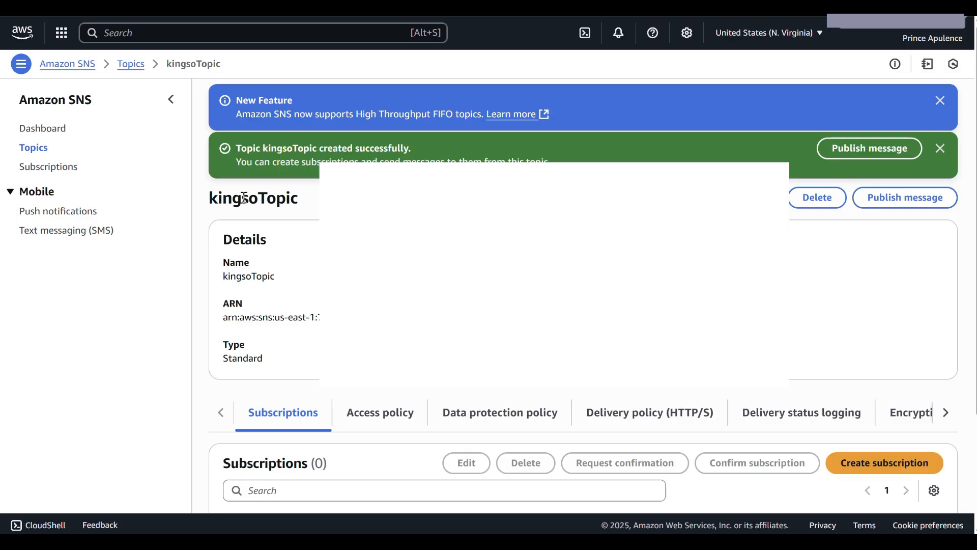
# Start a new subscription for kingsoTopic with Email as the protocol
pyautogui.scroll(-3, 245, 198)
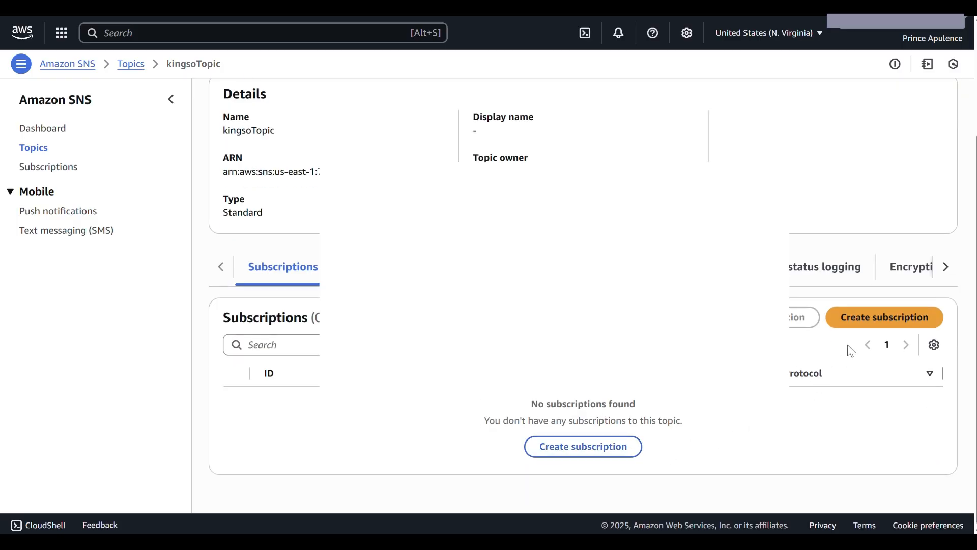
pyautogui.click(867, 319)
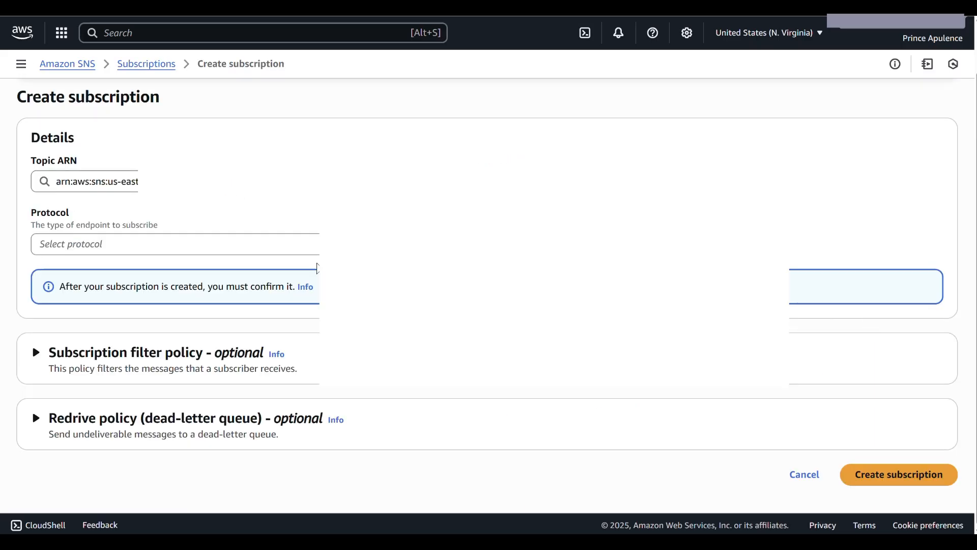
pyautogui.click(299, 249)
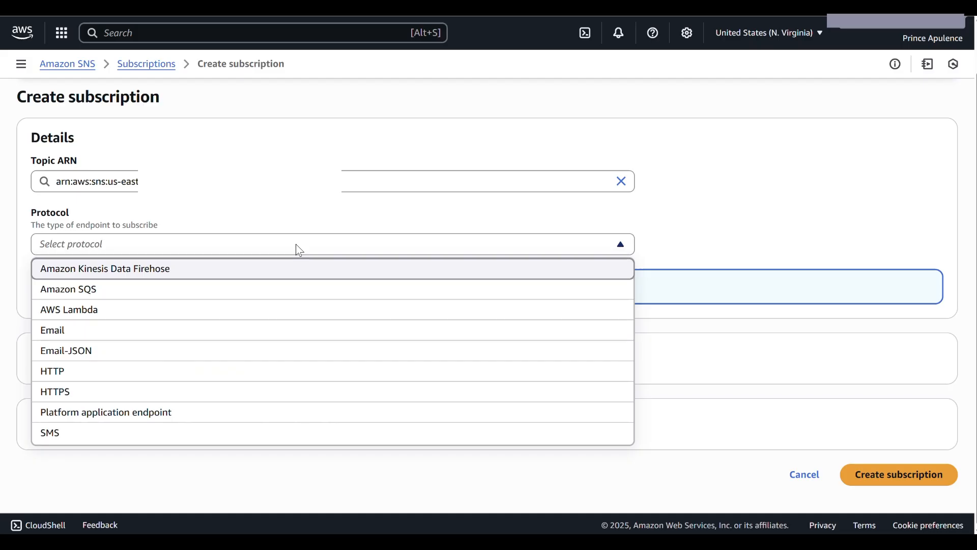
pyautogui.click(80, 336)
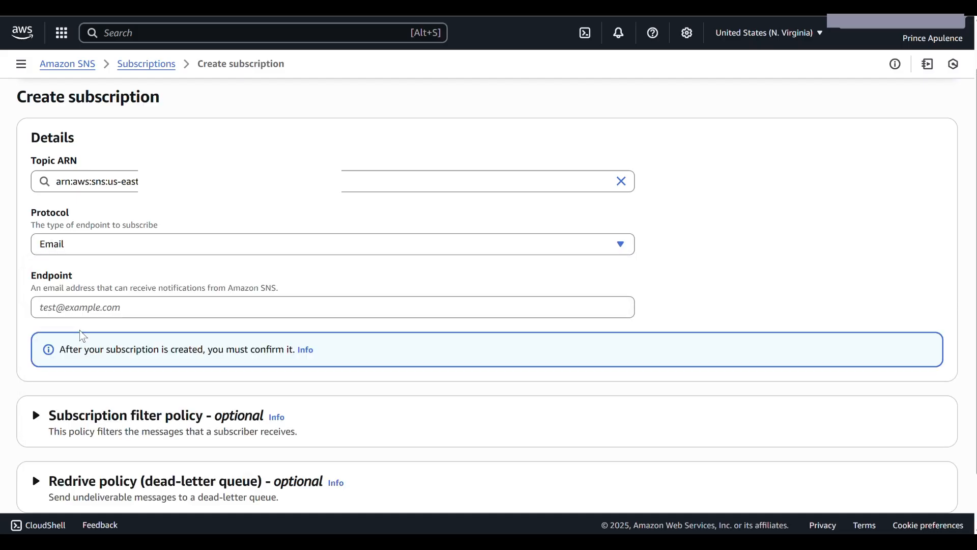
# Enter the recipient's email address as the endpoint and create the subscription
pyautogui.click(398, 309)
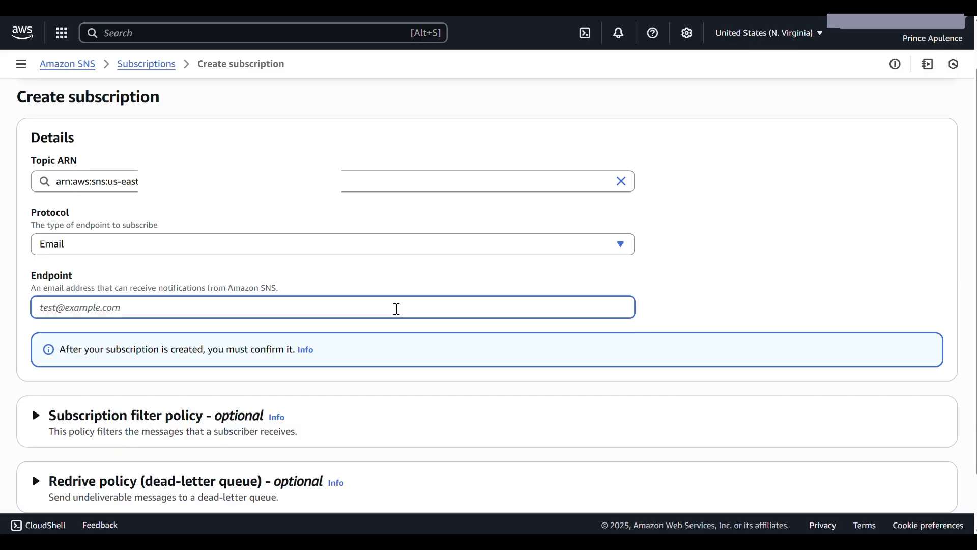
pyautogui.write('p')
pyautogui.press('BackSpace')
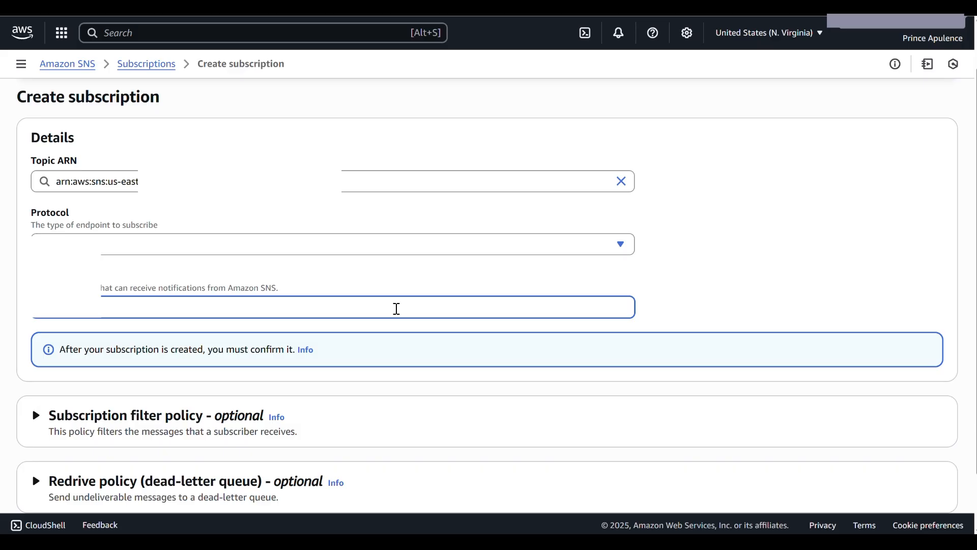
pyautogui.write('@gmail.com')
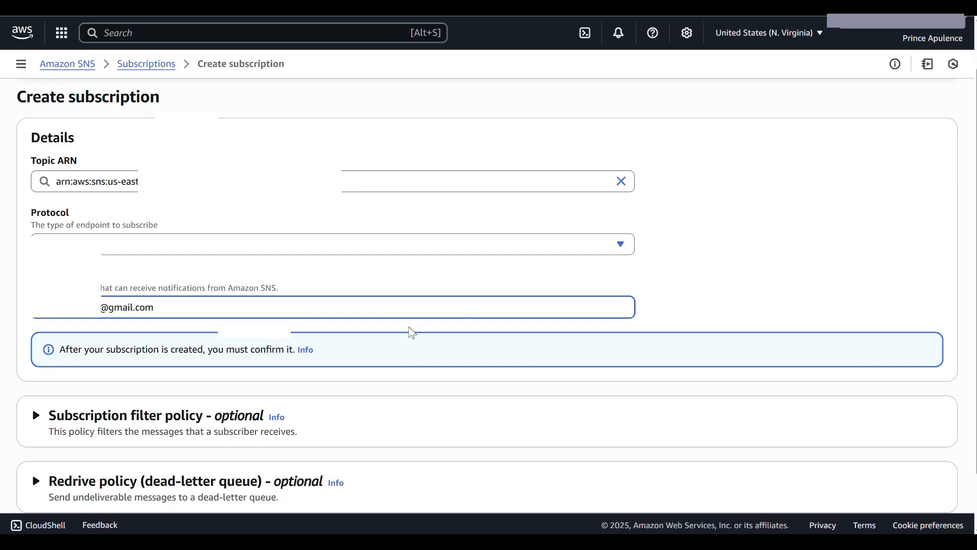
pyautogui.scroll(-2, 412, 332)
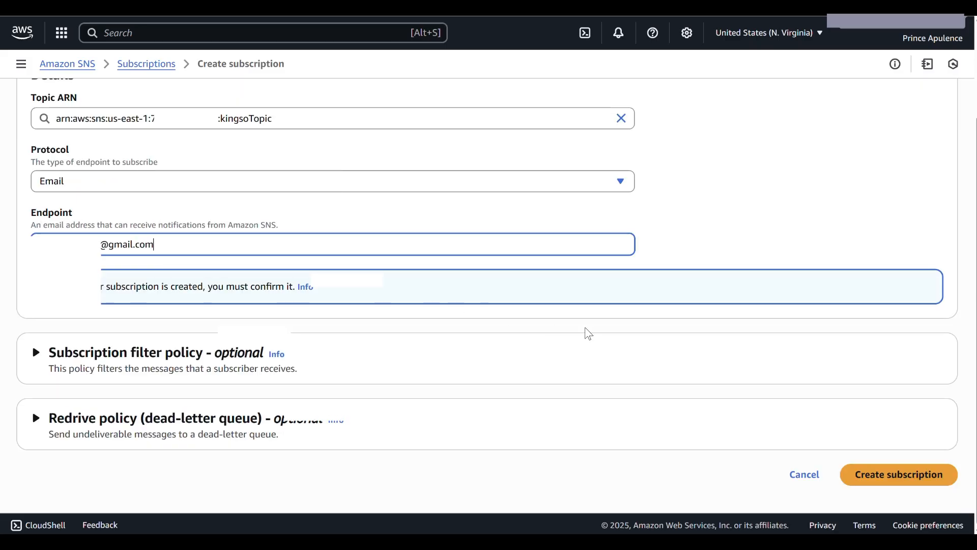
pyautogui.click(876, 481)
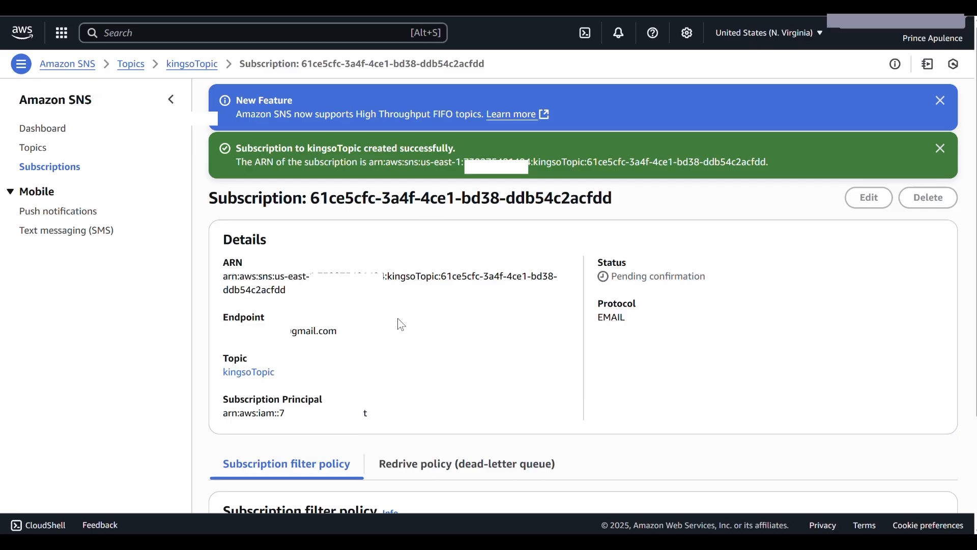
# Open kingsoTopic from the topics list and check the status of its email subscription
pyautogui.click(131, 64)
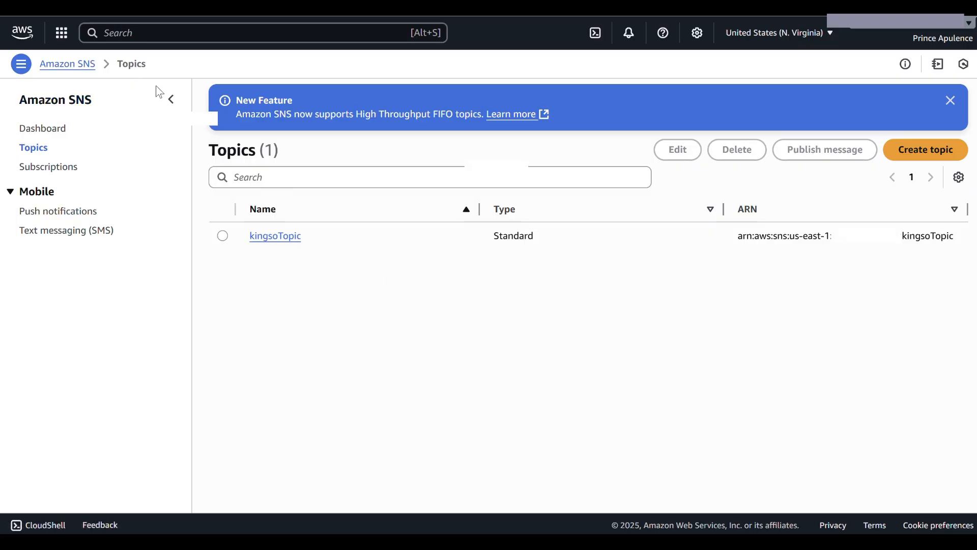
pyautogui.click(281, 242)
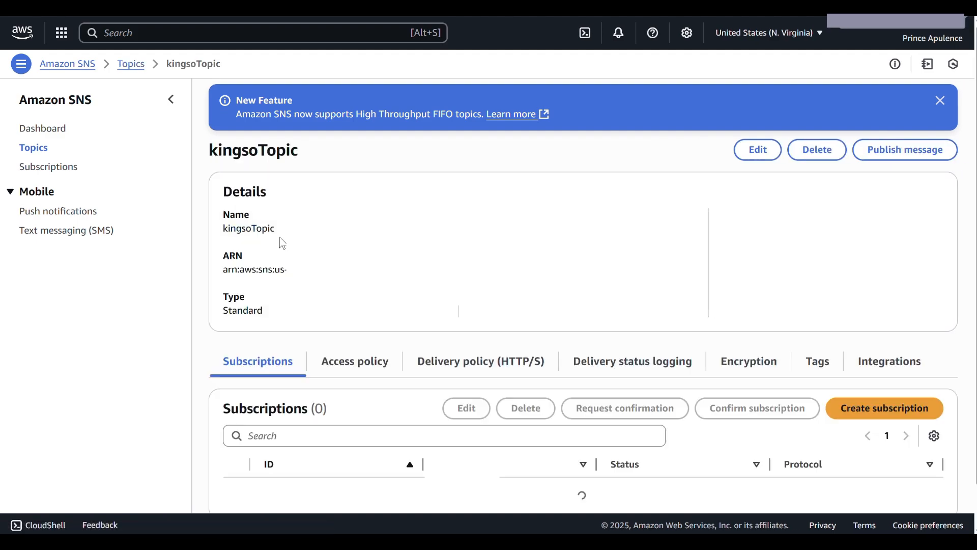
pyautogui.scroll(-1, 482, 369)
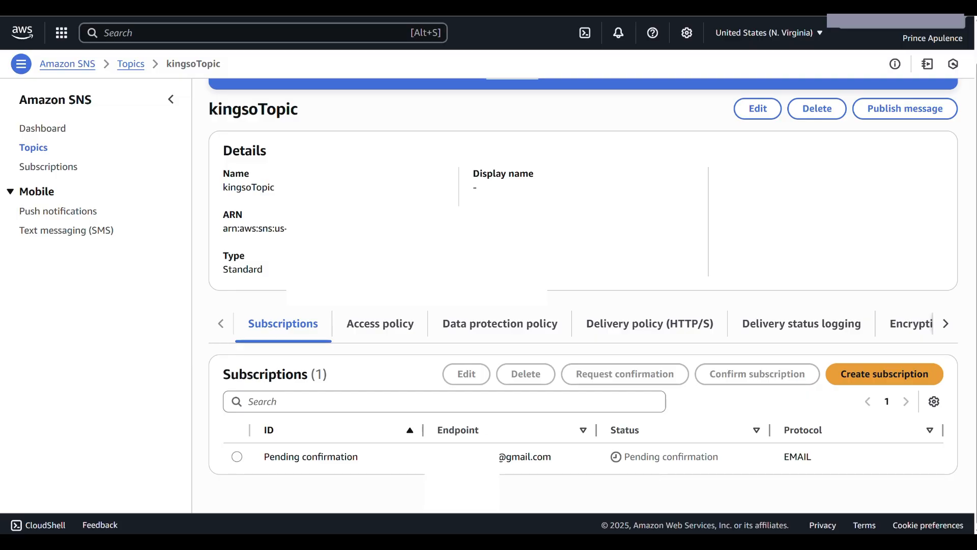
# Switch to Gmail, confirm the subscription from the AWS Notification email, and reload the kingsoTopic page in the AWS console
pyautogui.moveTo(683, 543)
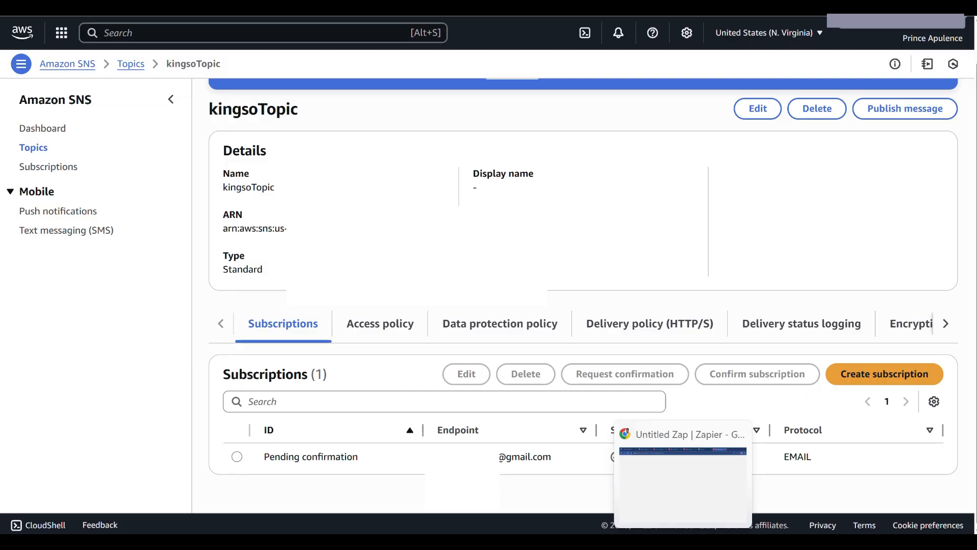
pyautogui.click(684, 543)
pyautogui.click(500, 8)
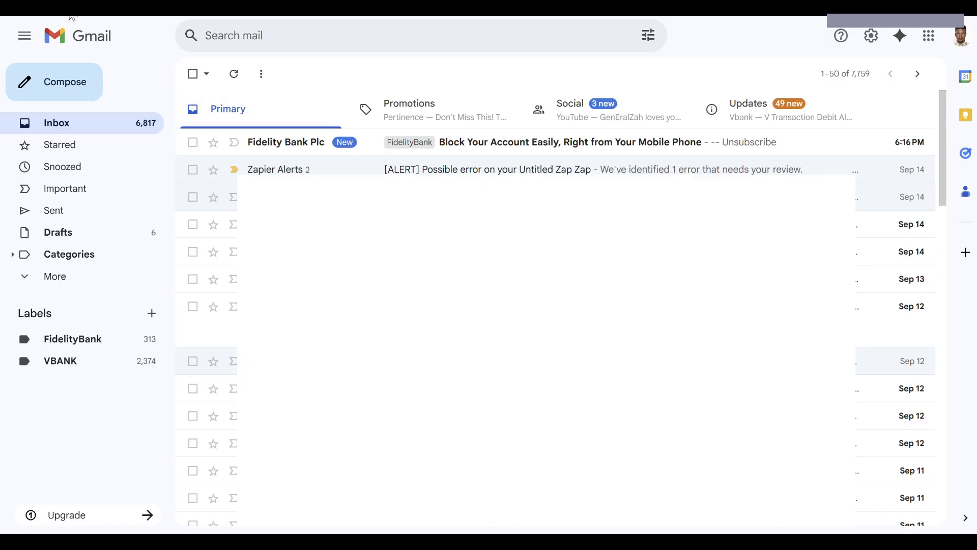
pyautogui.click(72, 5)
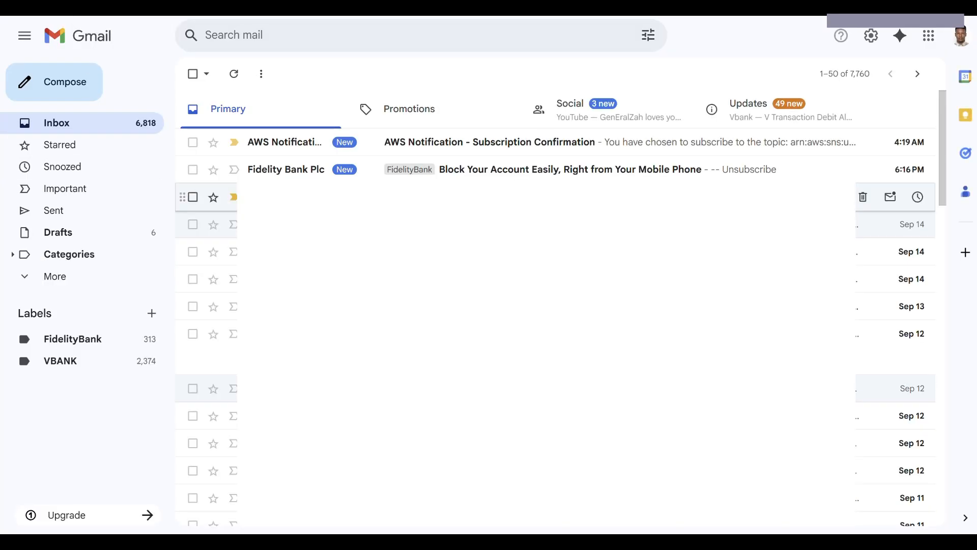
pyautogui.click(496, 145)
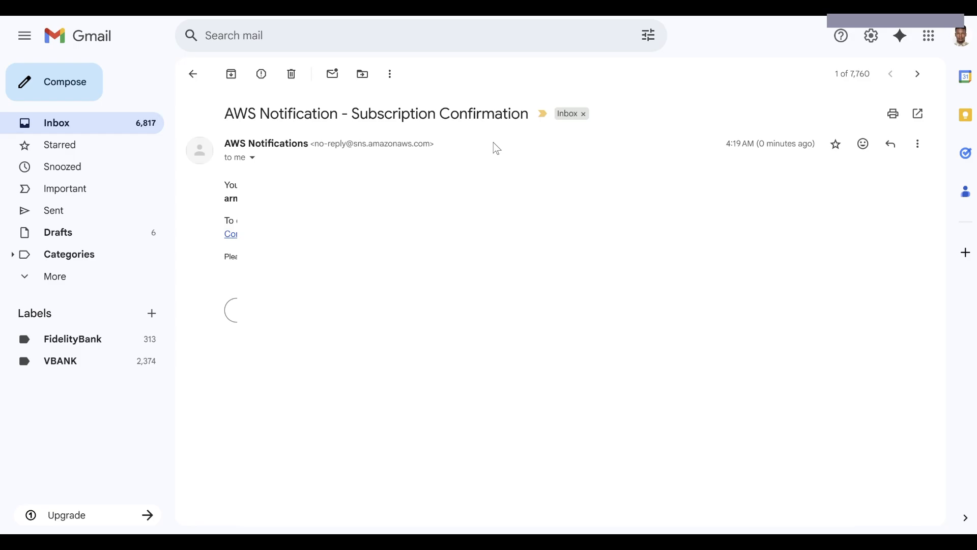
pyautogui.click(272, 236)
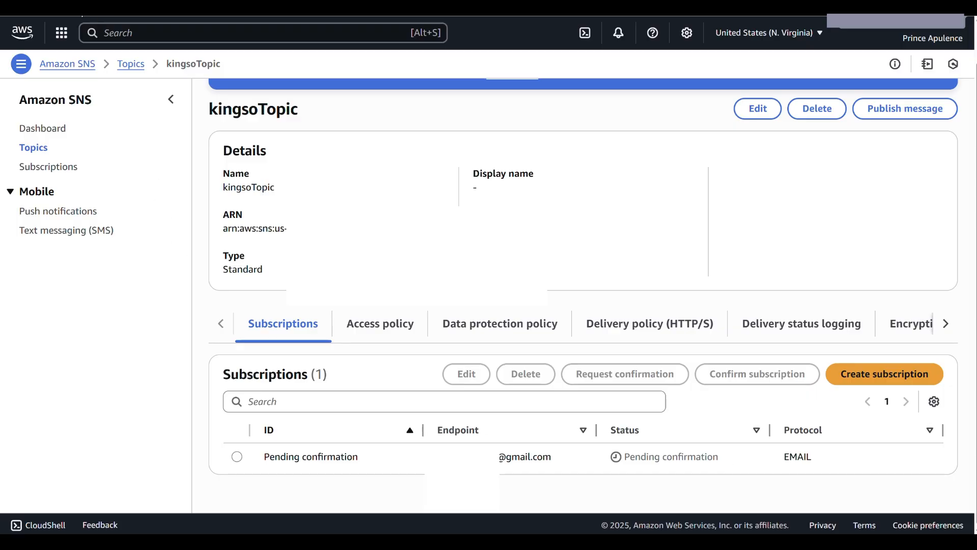
pyautogui.press('F5')
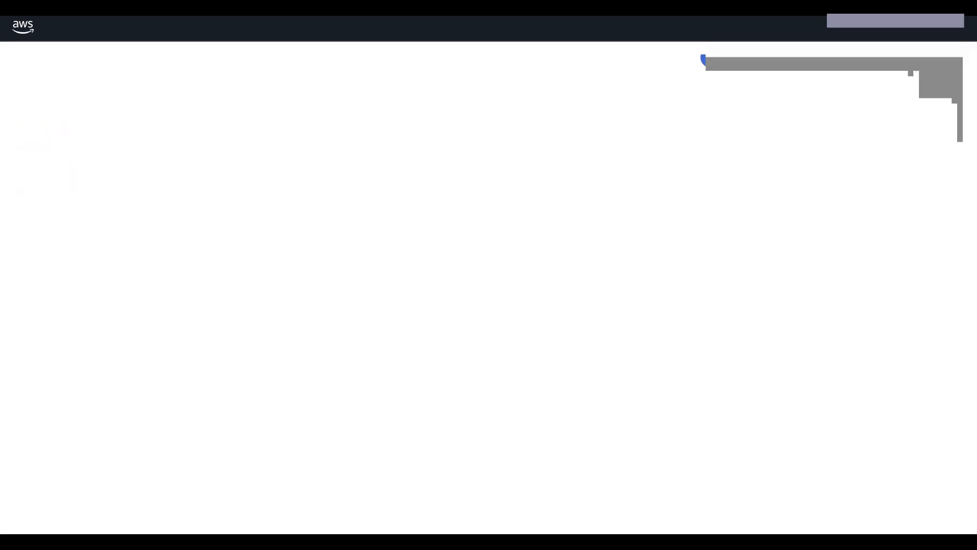